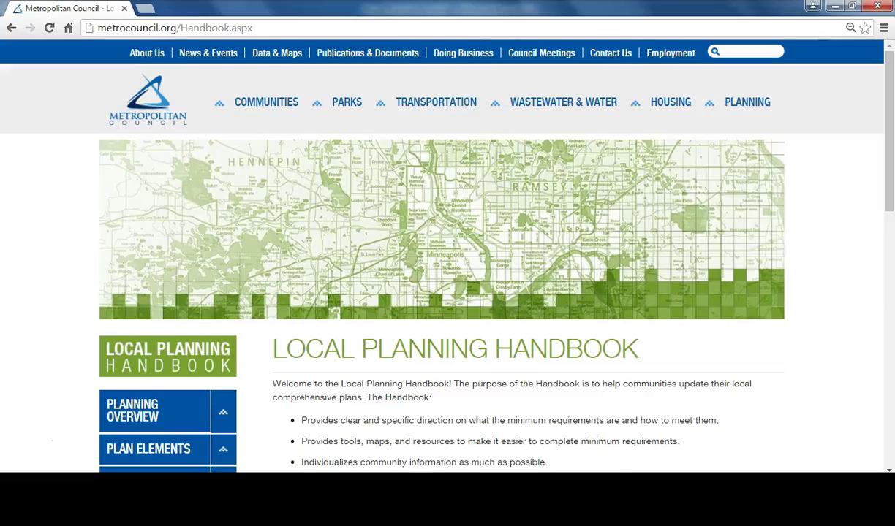
Step: Open New Brighton's community page from the Community Pages portal and scroll to Online Plan Submittal
{"action": "scroll", "coordinate": [448, 249], "scroll_direction": "down", "scroll_amount": 3}
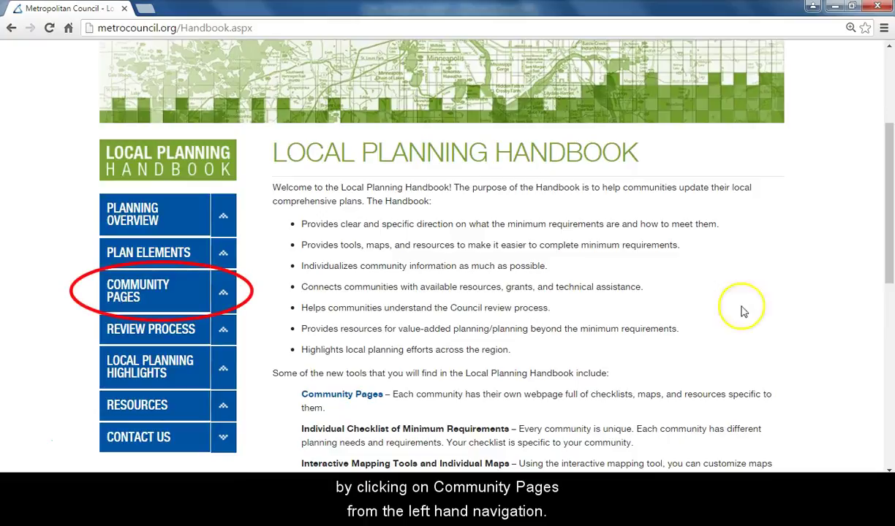
{"action": "left_click", "coordinate": [155, 286]}
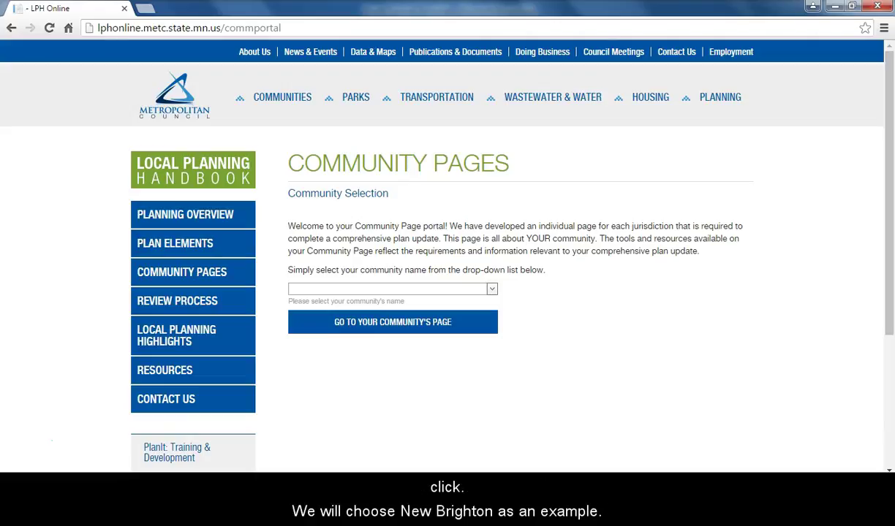
{"action": "left_click", "coordinate": [490, 289]}
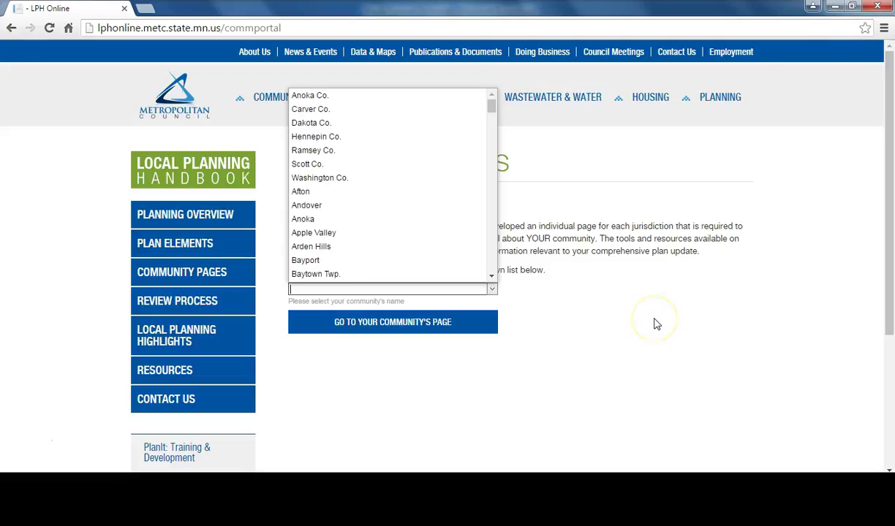
{"action": "type", "text": "New Brighton"}
{"action": "left_click", "coordinate": [434, 320]}
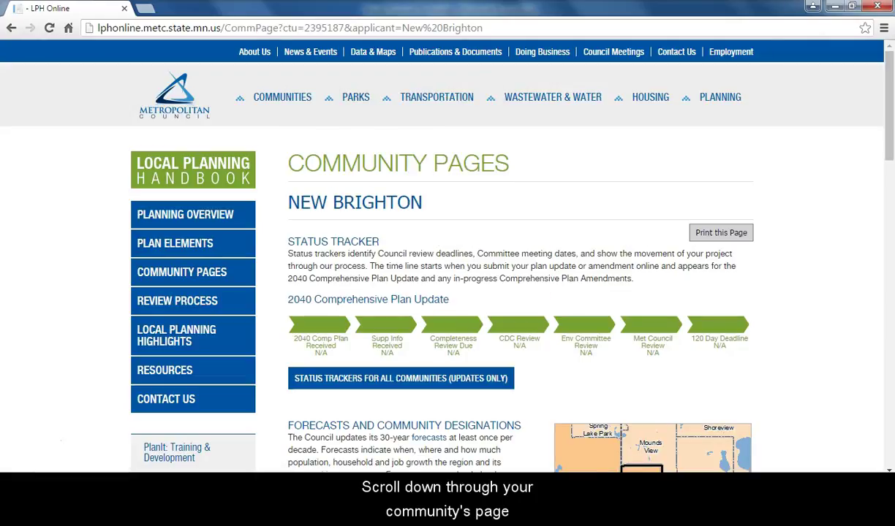
{"action": "scroll", "coordinate": [438, 256], "scroll_direction": "down", "scroll_amount": 2}
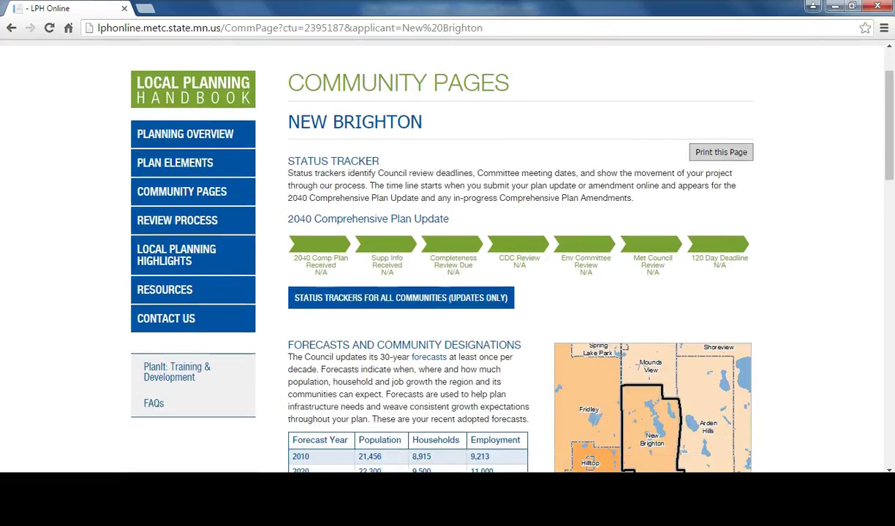
{"action": "scroll", "coordinate": [439, 256], "scroll_direction": "down", "scroll_amount": 7}
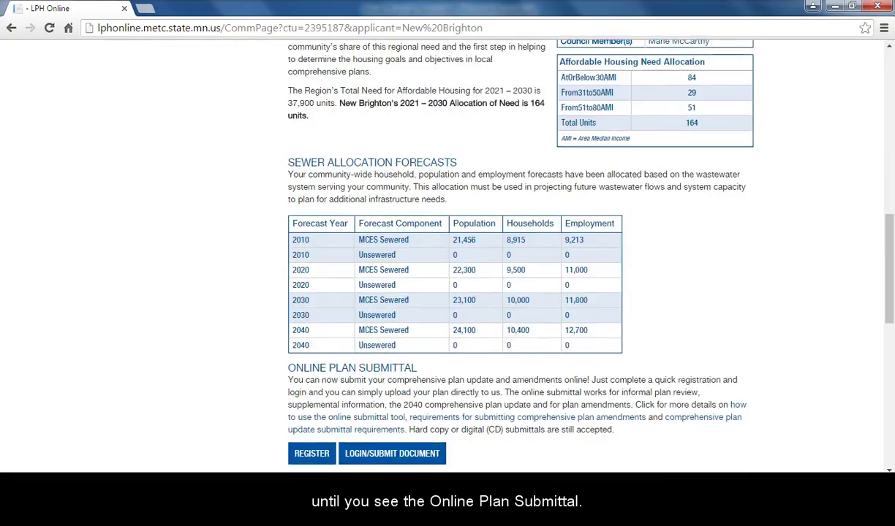
{"action": "scroll", "coordinate": [448, 256], "scroll_direction": "down", "scroll_amount": 1}
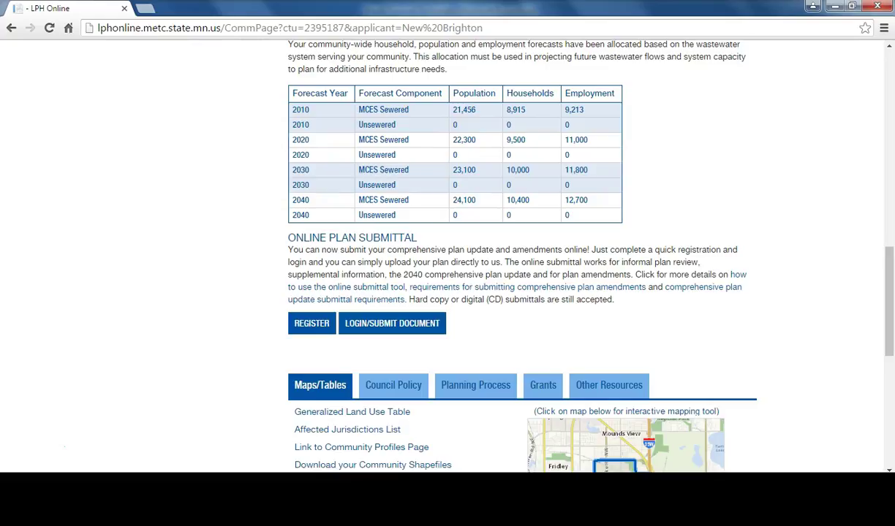
Step: Start a new account registration with the user's first name, last name, a user name and e-mail address
{"action": "left_click", "coordinate": [315, 327]}
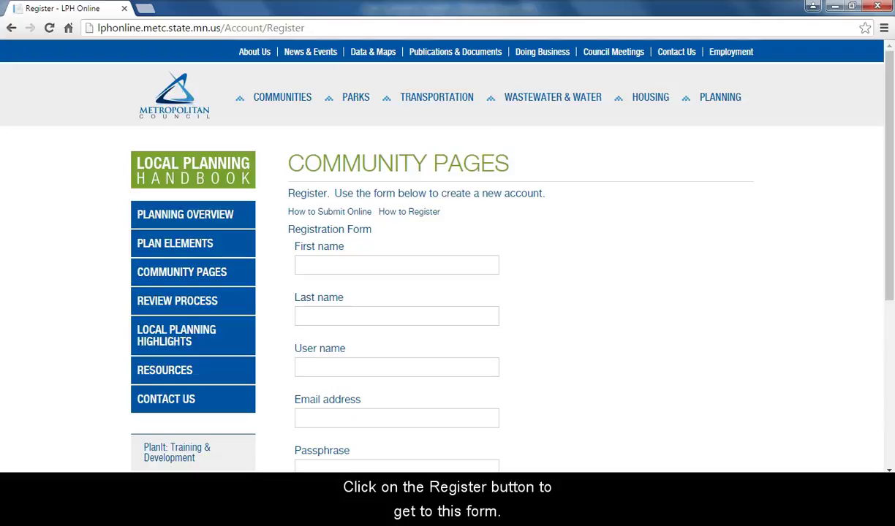
{"action": "scroll", "coordinate": [448, 255], "scroll_direction": "down", "scroll_amount": 1}
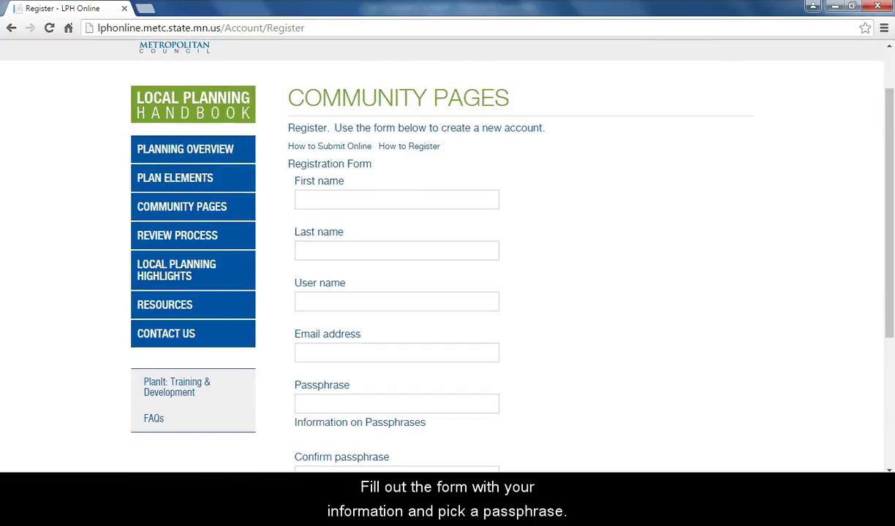
{"action": "left_click", "coordinate": [412, 195]}
{"action": "key", "text": "Tab"}
{"action": "key", "text": "Tab"}
{"action": "type", "text": "PlanI"}
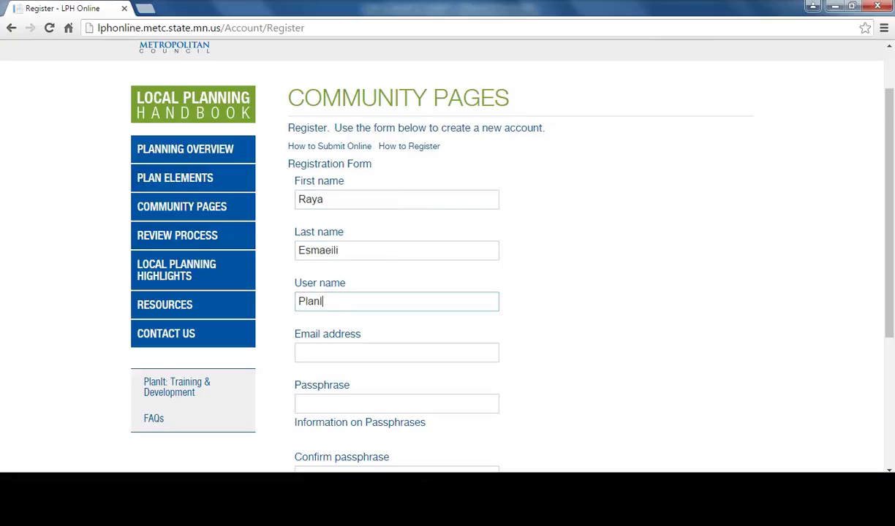
{"action": "type", "text": "t Test"}
{"action": "key", "text": "Tab"}
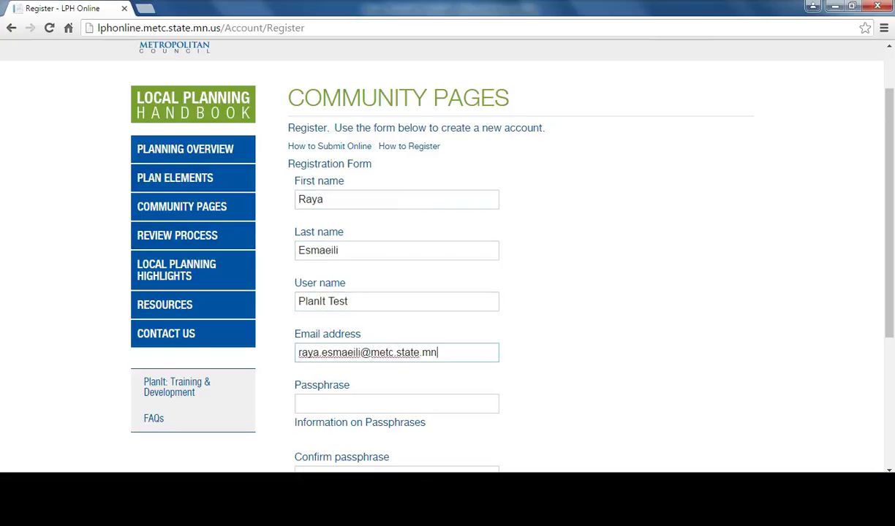
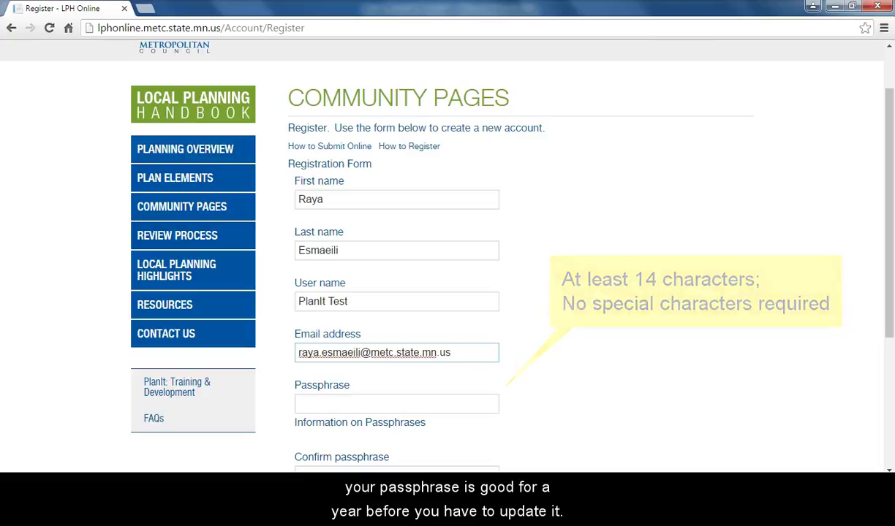
Step: Enter the account passphrase twice and submit the registration
{"action": "left_click", "coordinate": [396, 403]}
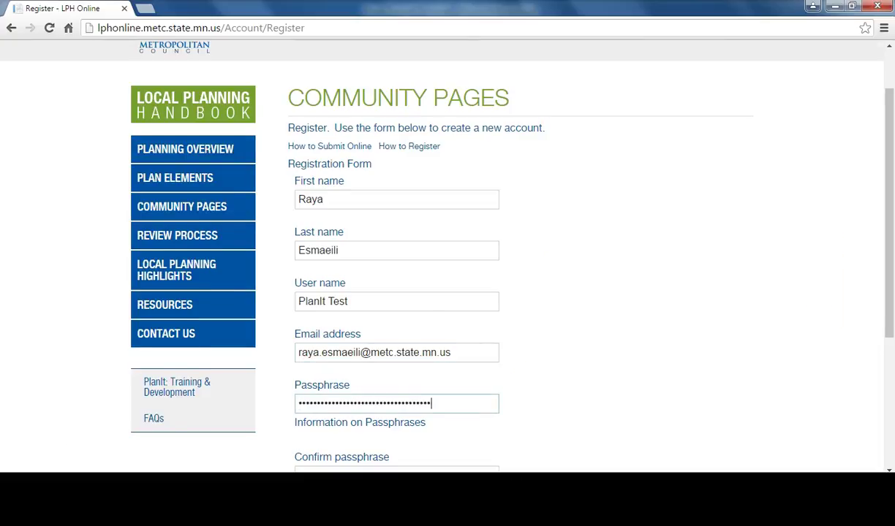
{"action": "key", "text": "Tab"}
{"action": "left_click", "coordinate": [306, 379]}
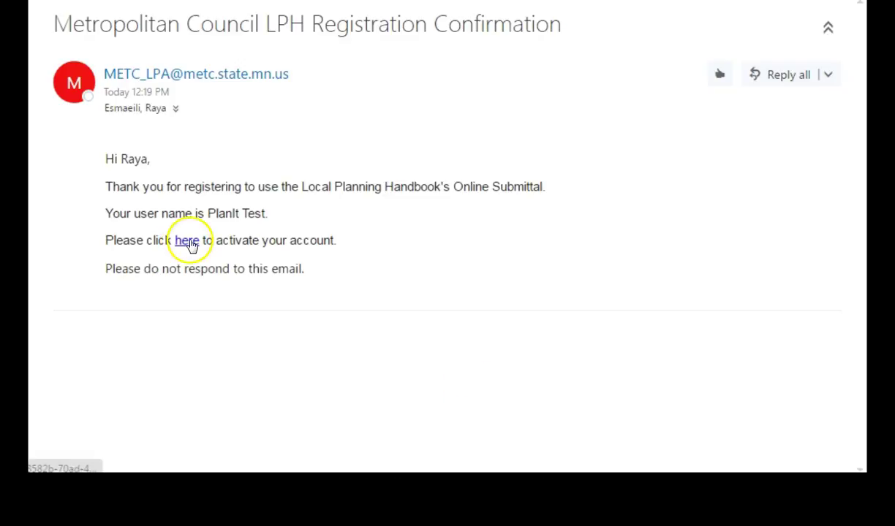
Step: Follow the 'here' link in the LPH Registration Confirmation e-mail to activate the account
{"action": "left_click", "coordinate": [189, 243]}
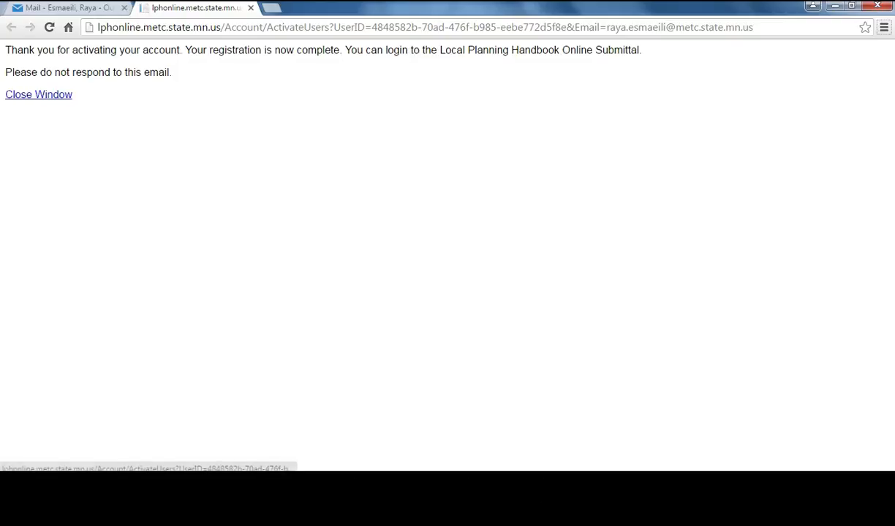
Step: Close the activation page and log in to the Online Submittal with the new user name and passphrase
{"action": "left_click", "coordinate": [53, 96]}
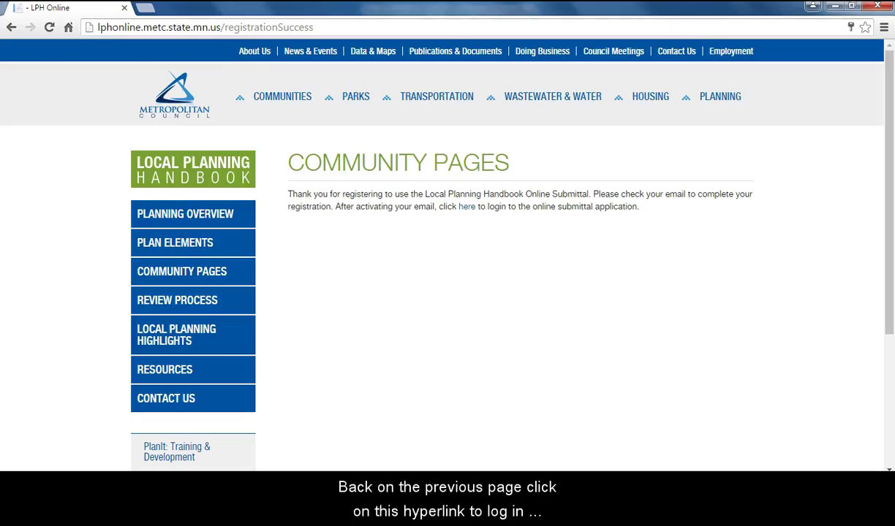
{"action": "left_click", "coordinate": [467, 209]}
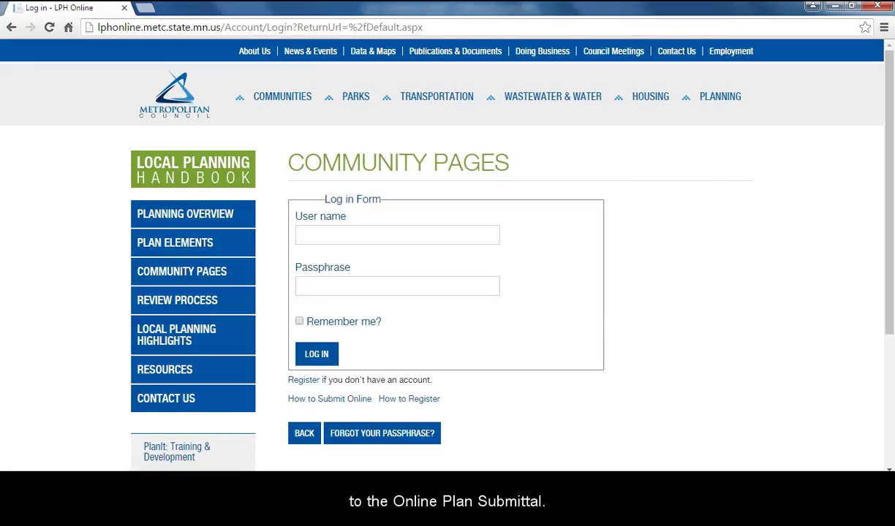
{"action": "type", "text": "PlanIt Test"}
{"action": "key", "text": "Tab"}
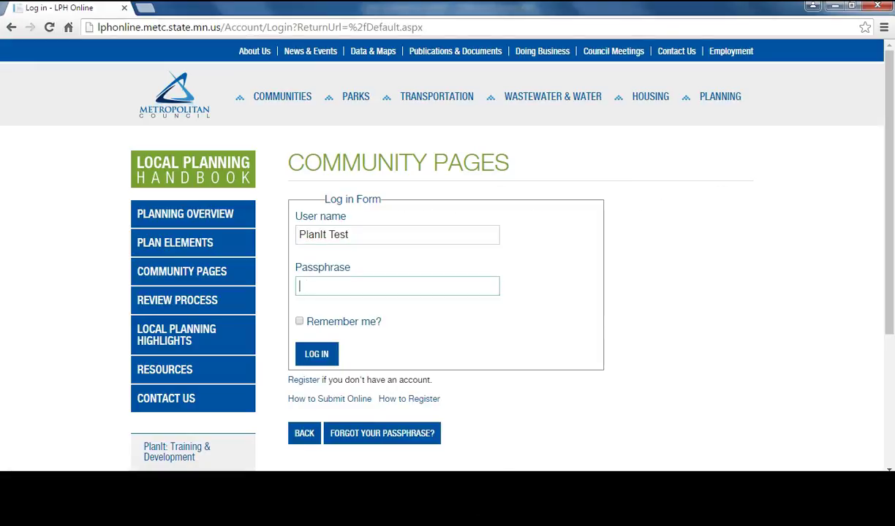
{"action": "type", "text": "••••••••••••••••••••••••••••••••••"}
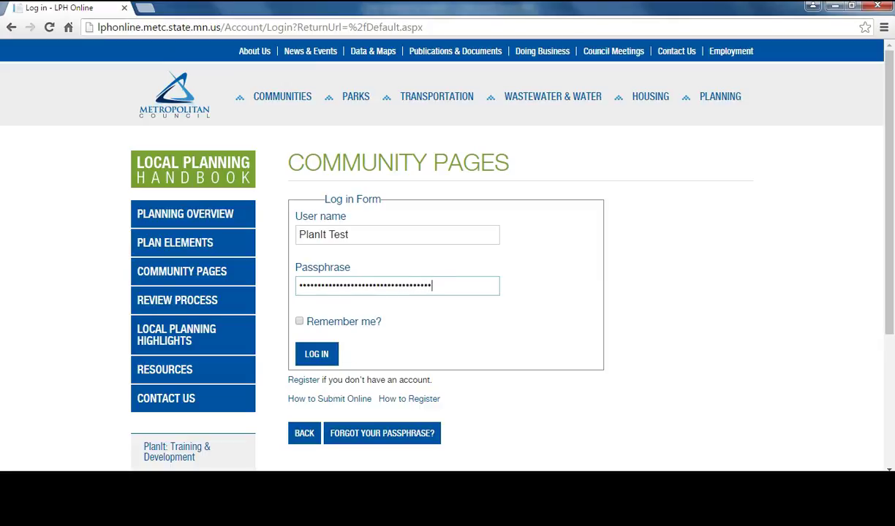
{"action": "left_click", "coordinate": [309, 353]}
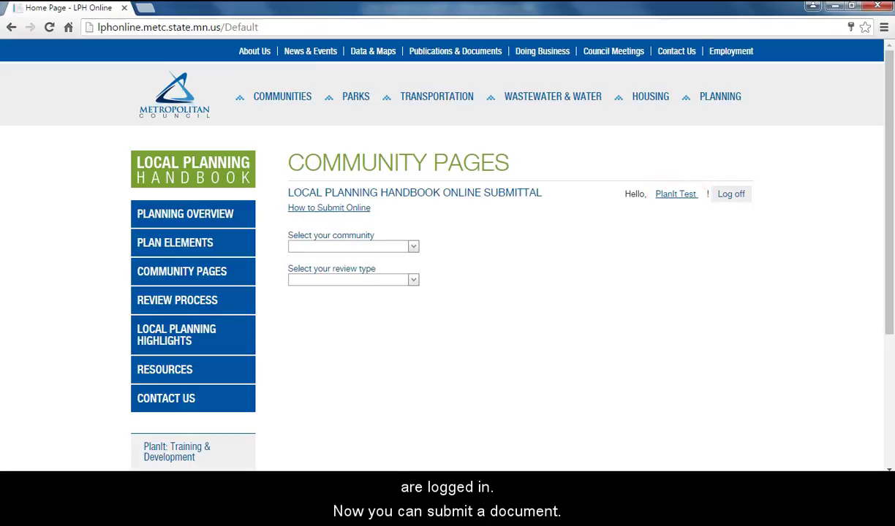
Step: Choose New Brighton as the community
{"action": "left_click", "coordinate": [414, 247]}
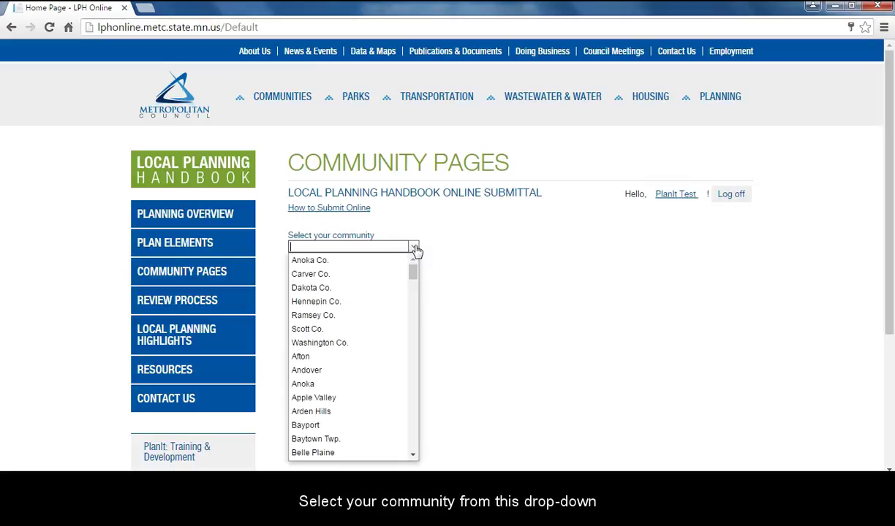
{"action": "type", "text": "New Brighton"}
{"action": "left_click", "coordinate": [402, 259]}
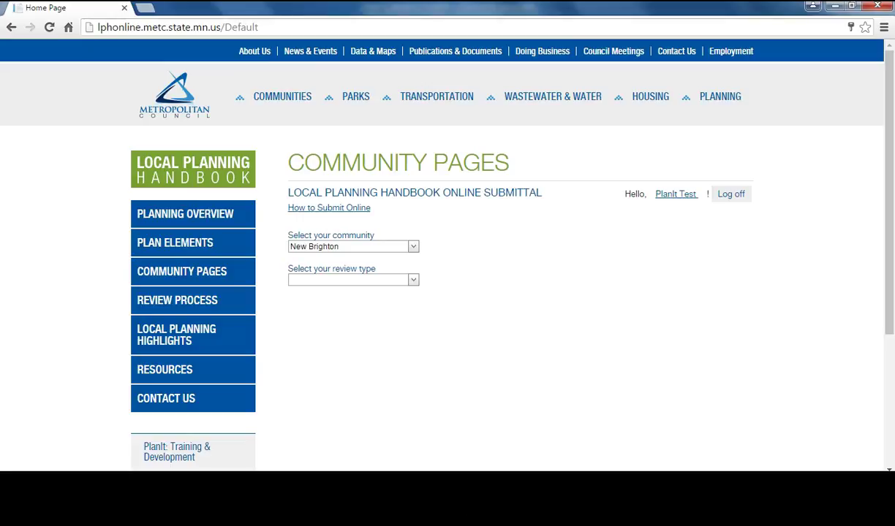
Step: Choose 2030 Comprehensive Plan Amendment as the review type
{"action": "left_click", "coordinate": [412, 280]}
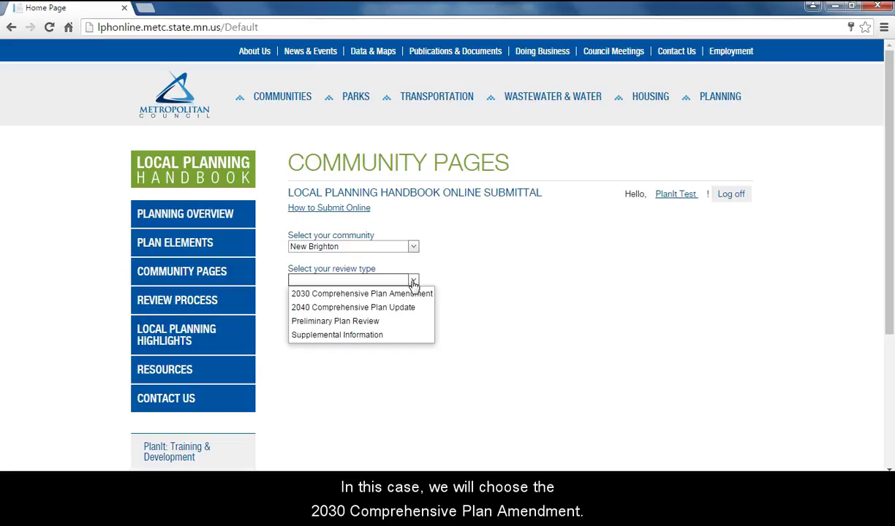
{"action": "left_click", "coordinate": [413, 287]}
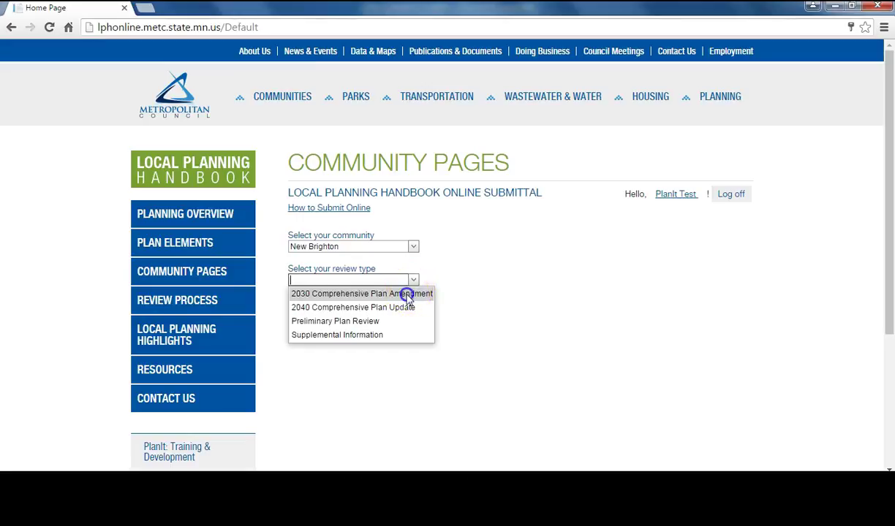
{"action": "left_click", "coordinate": [406, 294]}
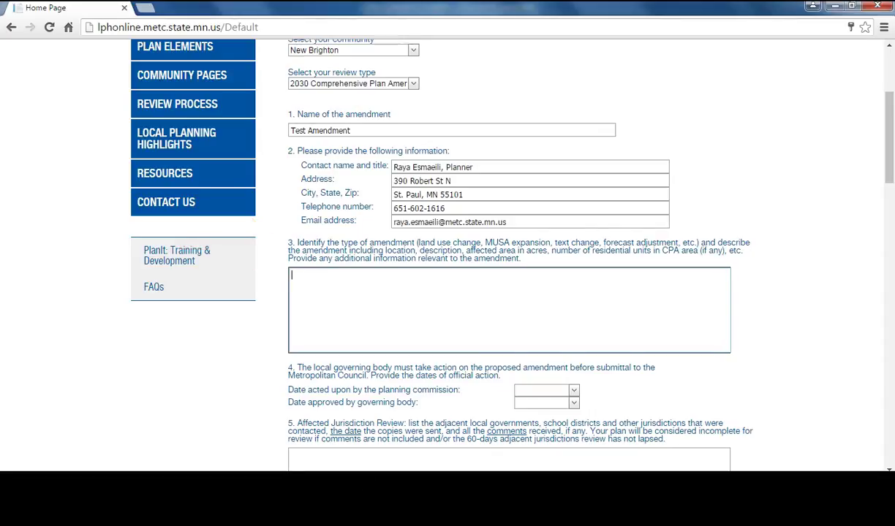
Step: Enter 'Test text', set the approval date to June 14, 2016, and answer N/A for jurisdiction review
{"action": "type", "text": "Test text"}
{"action": "scroll", "coordinate": [509, 256], "scroll_direction": "down", "scroll_amount": 1}
{"action": "left_click", "coordinate": [541, 335]}
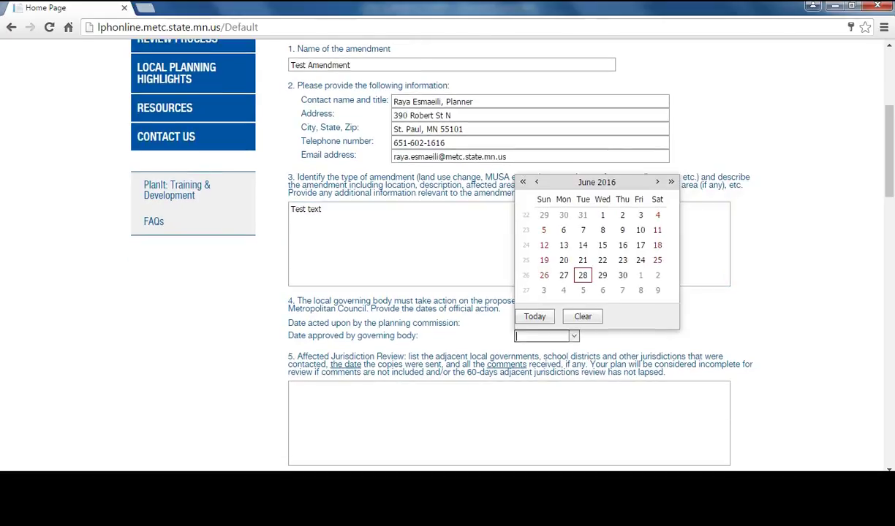
{"action": "left_click", "coordinate": [583, 244]}
{"action": "left_click", "coordinate": [292, 389]}
{"action": "type", "text": "N/A"}
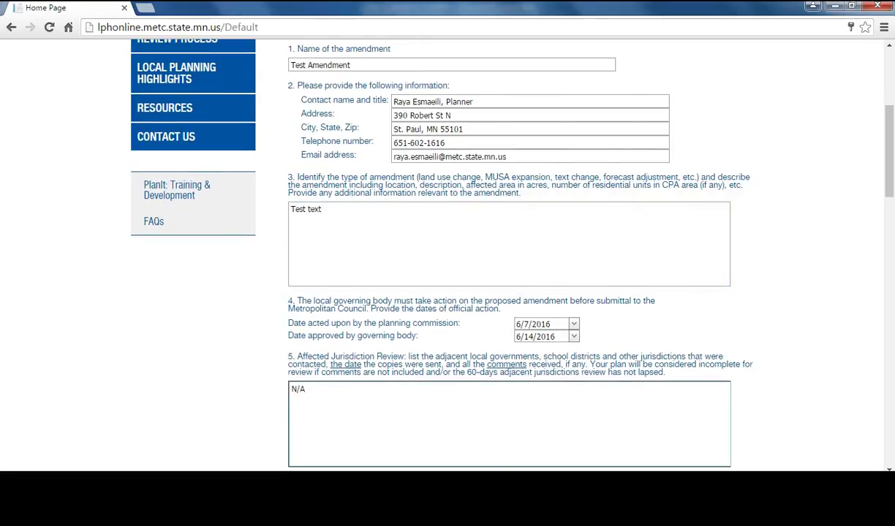
Step: Add two land use designations: 'Test Land Use' and 'Test Land Use 2'
{"action": "scroll", "coordinate": [508, 256], "scroll_direction": "down", "scroll_amount": 5}
{"action": "left_click", "coordinate": [293, 274]}
{"action": "type", "text": "Test L"}
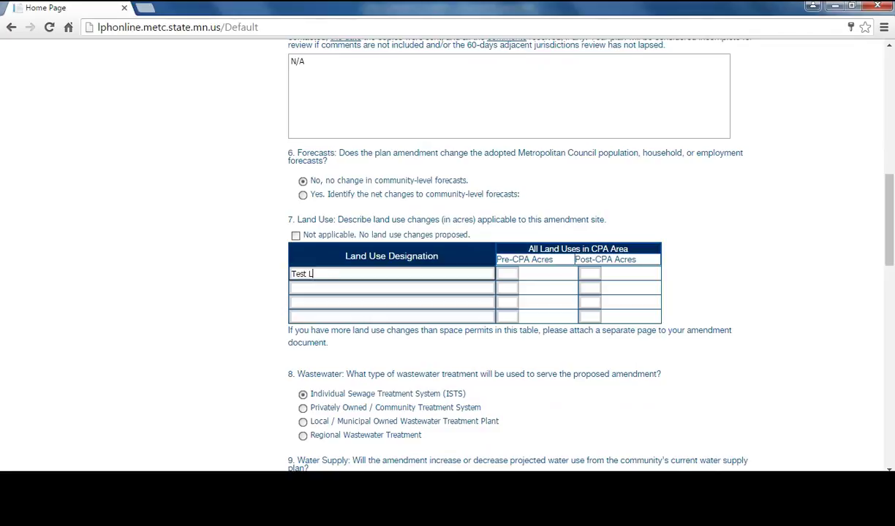
{"action": "type", "text": "and Use"}
{"action": "left_click", "coordinate": [392, 288]}
{"action": "type", "text": "Test Land Use 2"}
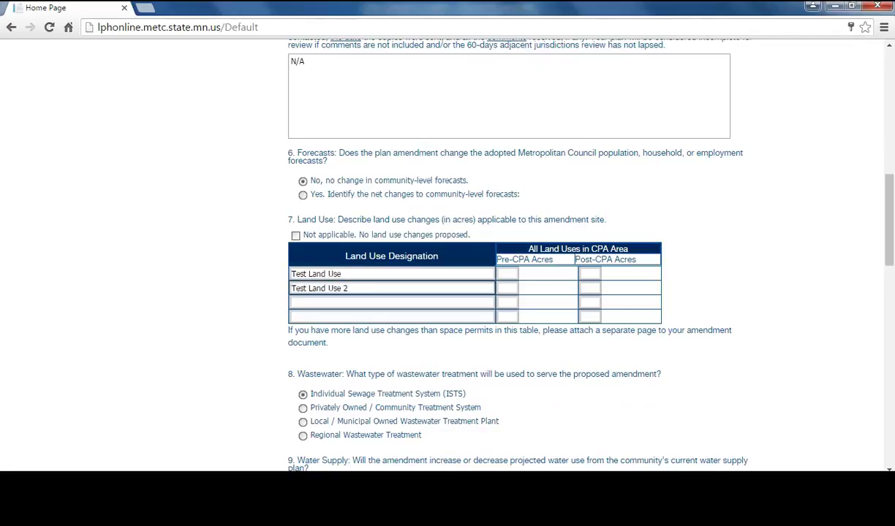
Step: Enter pre/post-CPA acres: 5→3 for the first row, 2→4 for the second
{"action": "left_click", "coordinate": [507, 273]}
{"action": "type", "text": "5"}
{"action": "key", "text": "Tab"}
{"action": "type", "text": "3"}
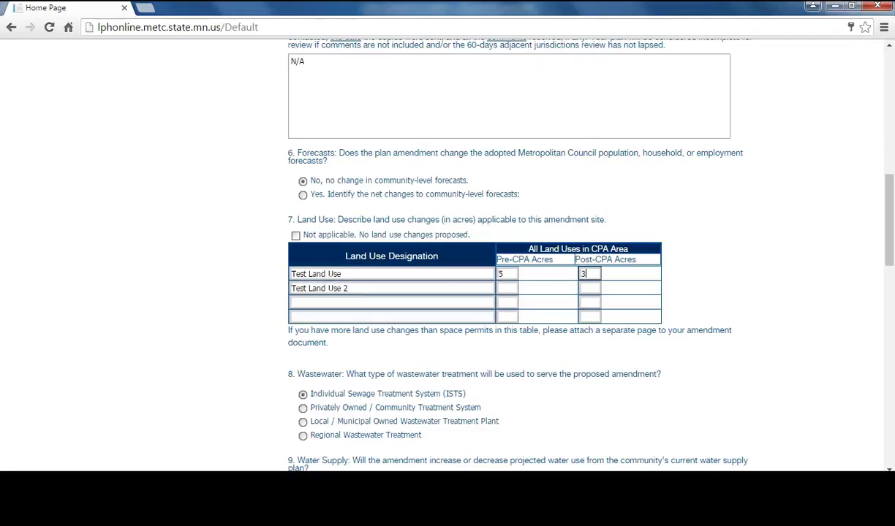
{"action": "left_click", "coordinate": [506, 288]}
{"action": "type", "text": "2"}
{"action": "key", "text": "Tab"}
{"action": "type", "text": "4"}
{"action": "scroll", "coordinate": [512, 256], "scroll_direction": "down", "scroll_amount": 9}
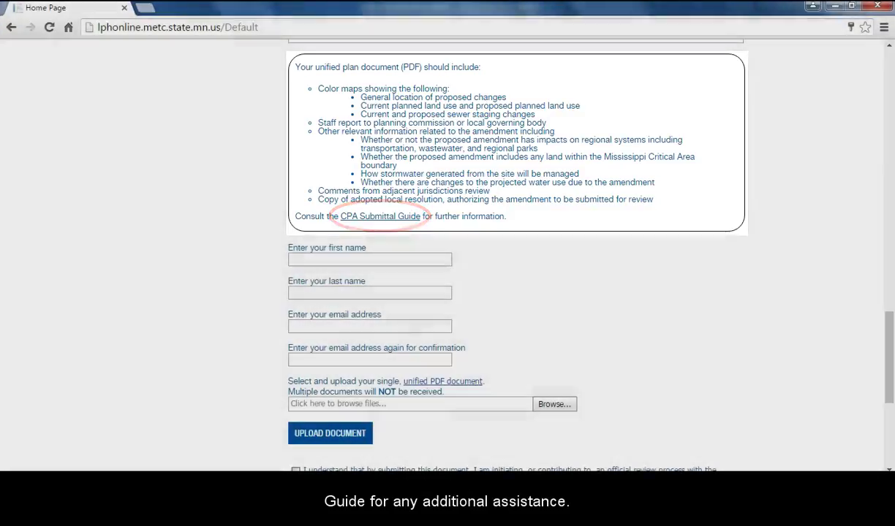
Step: Fill in the submitter's first and last name and their e-mail address in both e-mail fields
{"action": "left_click", "coordinate": [369, 259]}
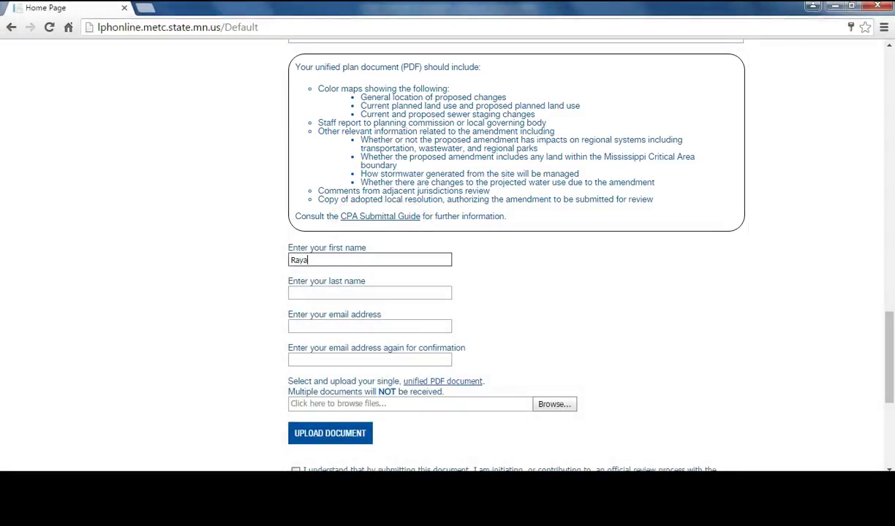
{"action": "key", "text": "Tab"}
{"action": "key", "text": "Tab"}
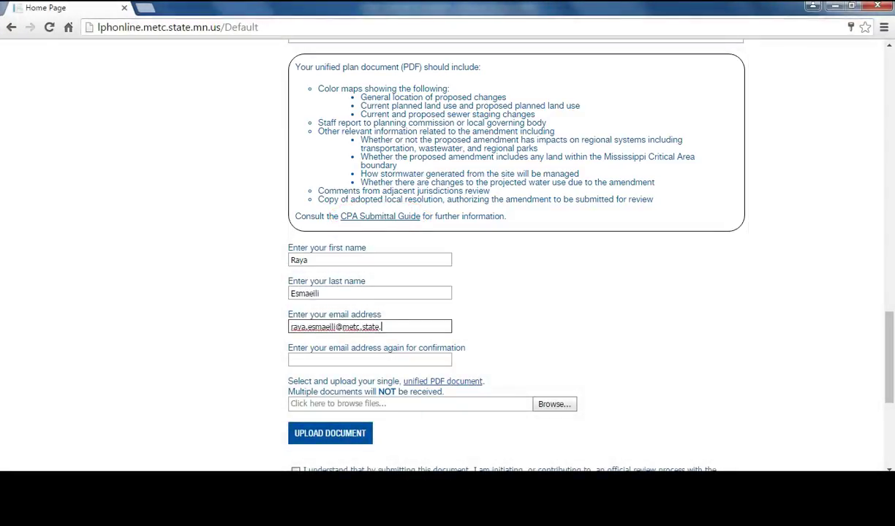
{"action": "key", "text": "Tab"}
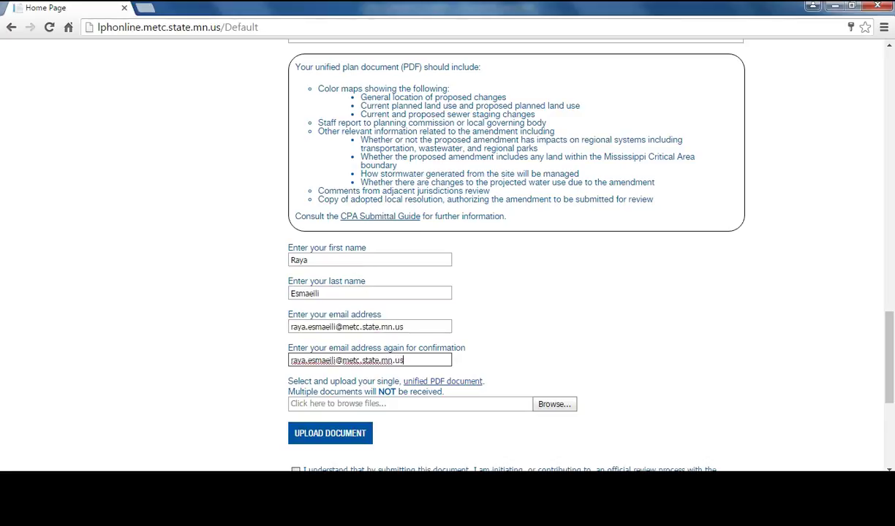
{"action": "scroll", "coordinate": [448, 256], "scroll_direction": "down", "scroll_amount": 4}
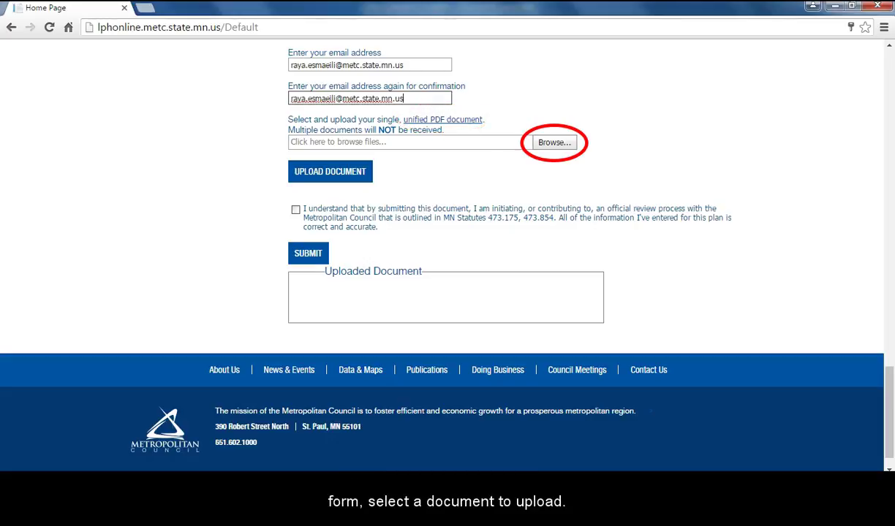
Step: Upload Test Document.pdf, agree to the accuracy statement, and submit the amendment
{"action": "left_click", "coordinate": [569, 144]}
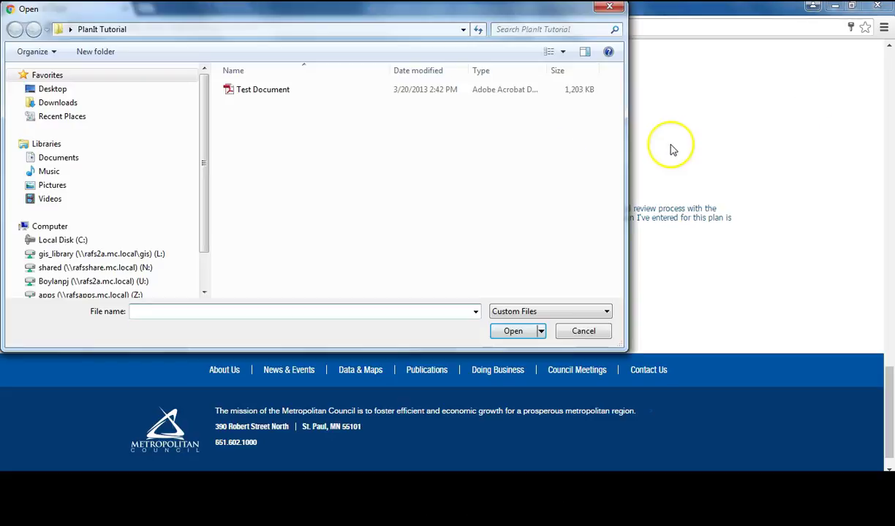
{"action": "left_click", "coordinate": [280, 93]}
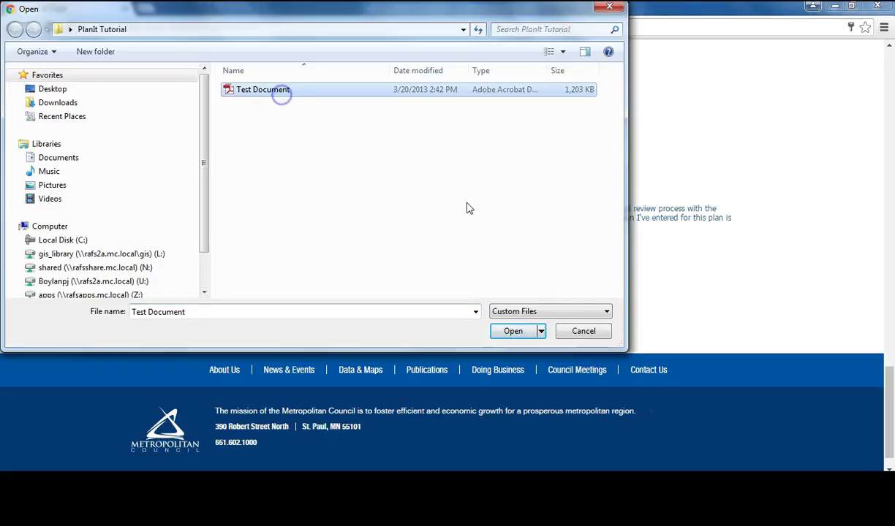
{"action": "left_click", "coordinate": [522, 332]}
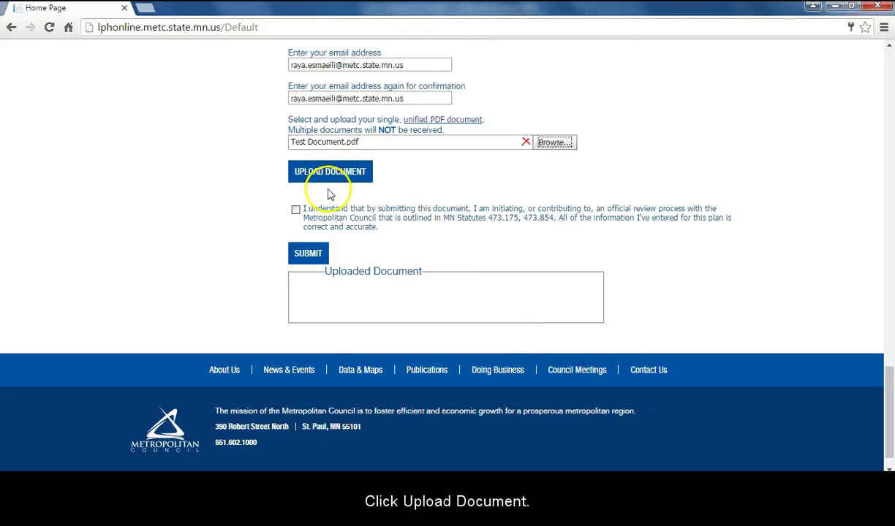
{"action": "left_click", "coordinate": [330, 176]}
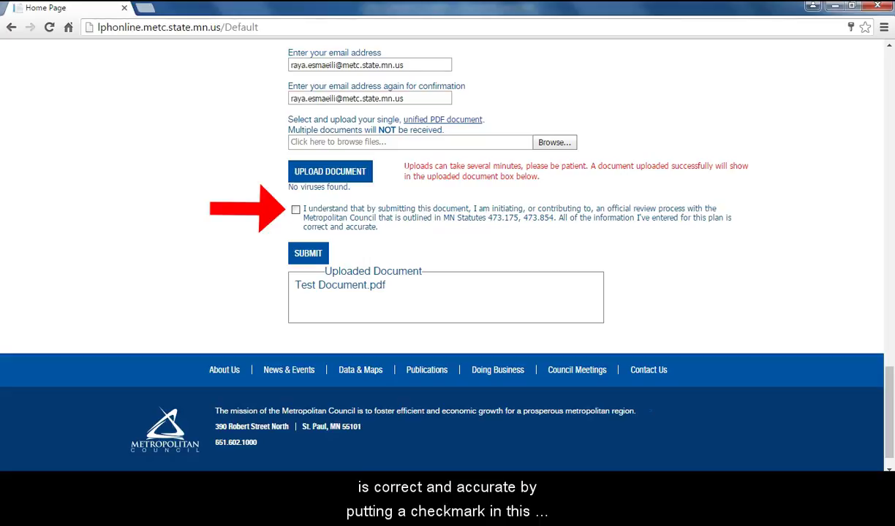
{"action": "left_click", "coordinate": [295, 210]}
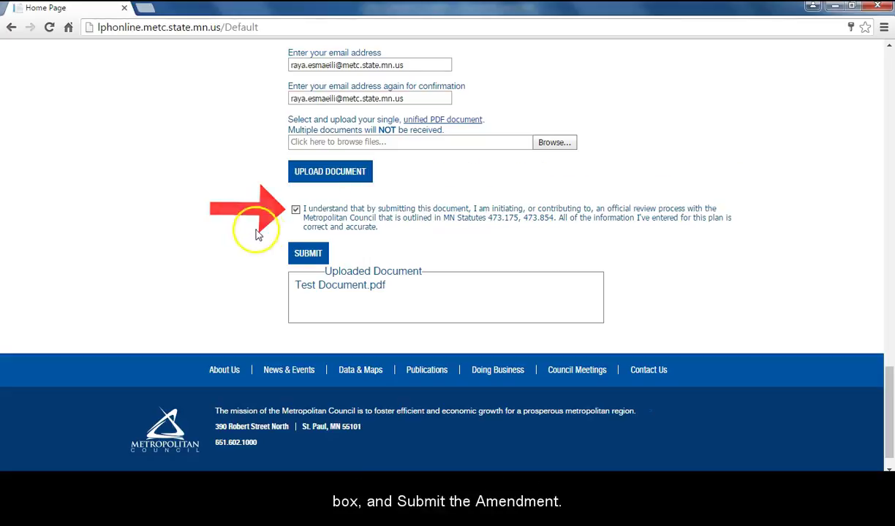
{"action": "left_click", "coordinate": [308, 254]}
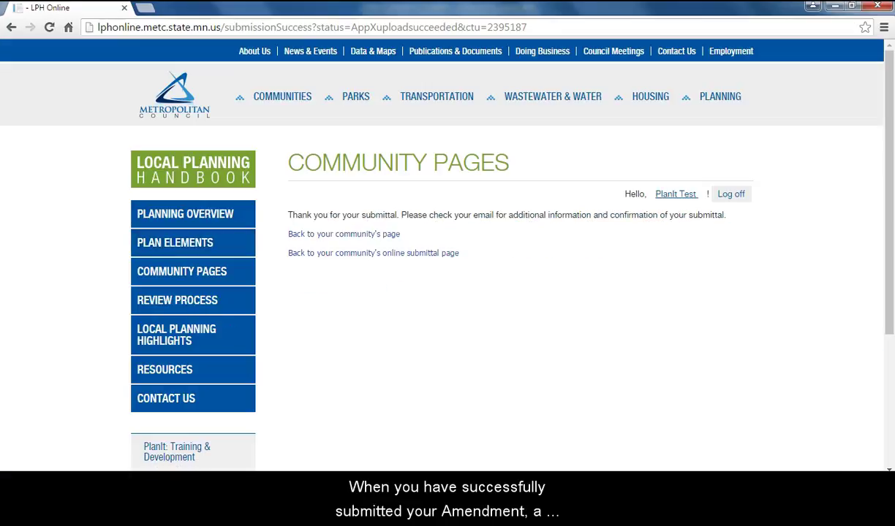